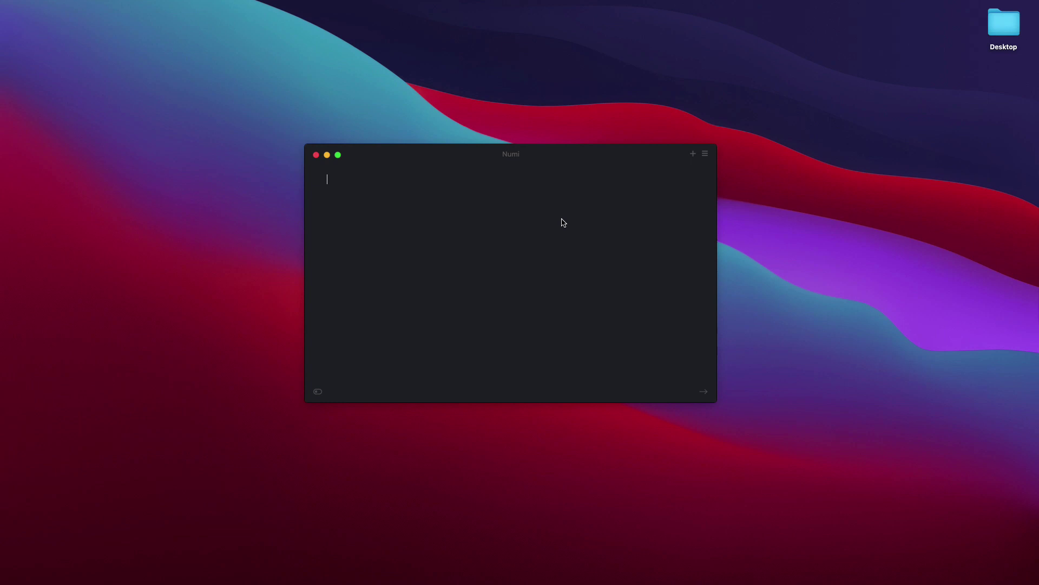
Step: Open the saved-calculations history, then dismiss it from the empty sheet
left_click(705, 153)
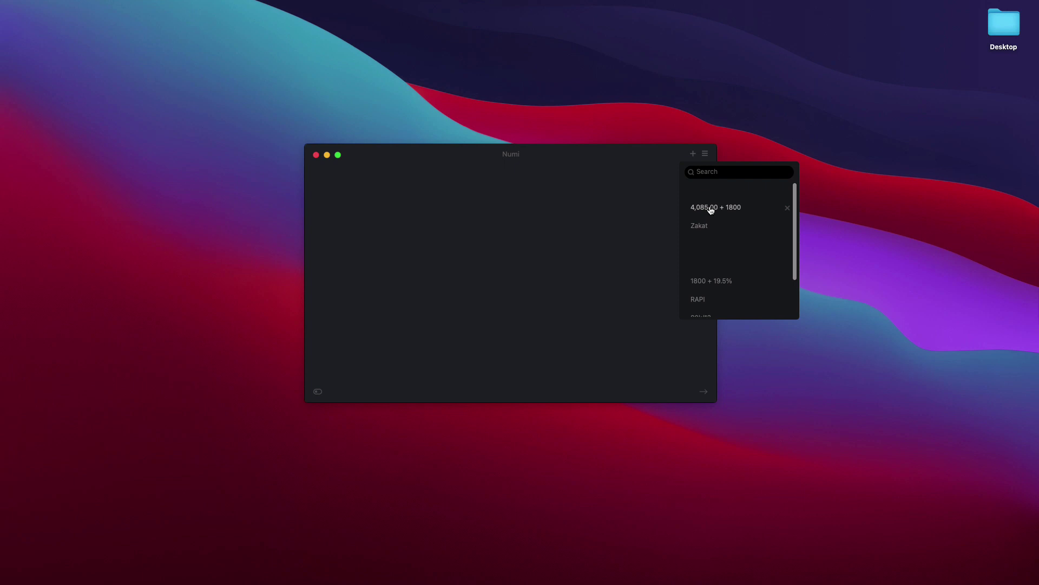
left_click(535, 219)
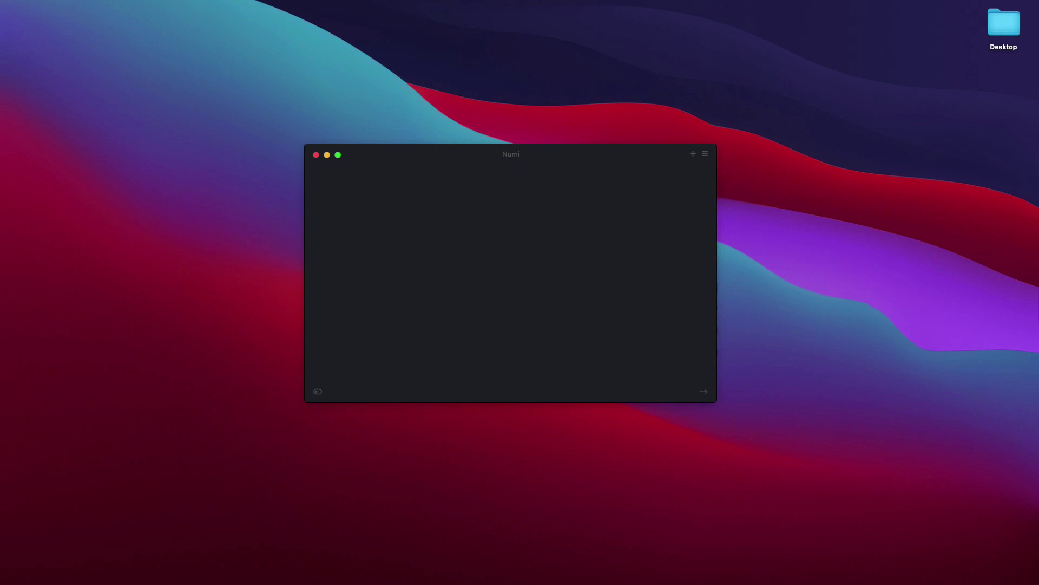
Step: Enter 'Price: $10', 'Fee: 5 EUR' and 'Total in USD' lines, fixing a typo in Fee
type("Price:")
type(" $")
type("10 ")
type("Fee")
key("BackSpace")
key("BackSpace")
type("ee: 5 EUR ")
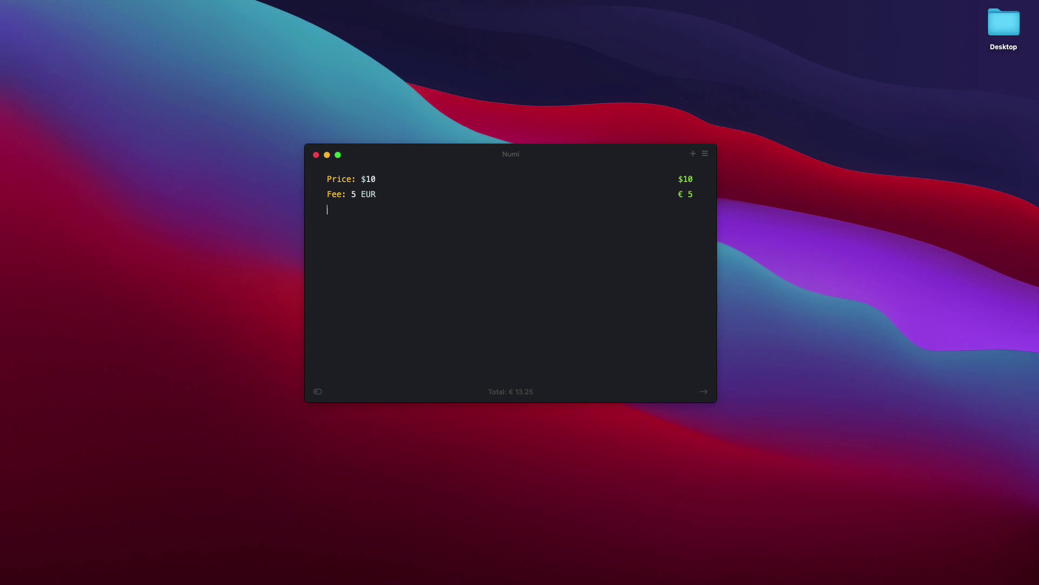
type("Total in")
type(" USD")
Step: Add '20% of 50cm in feet' (0.33 ft) and '186cm in ft' (6.1 ft) lines
type("20")
type("% of")
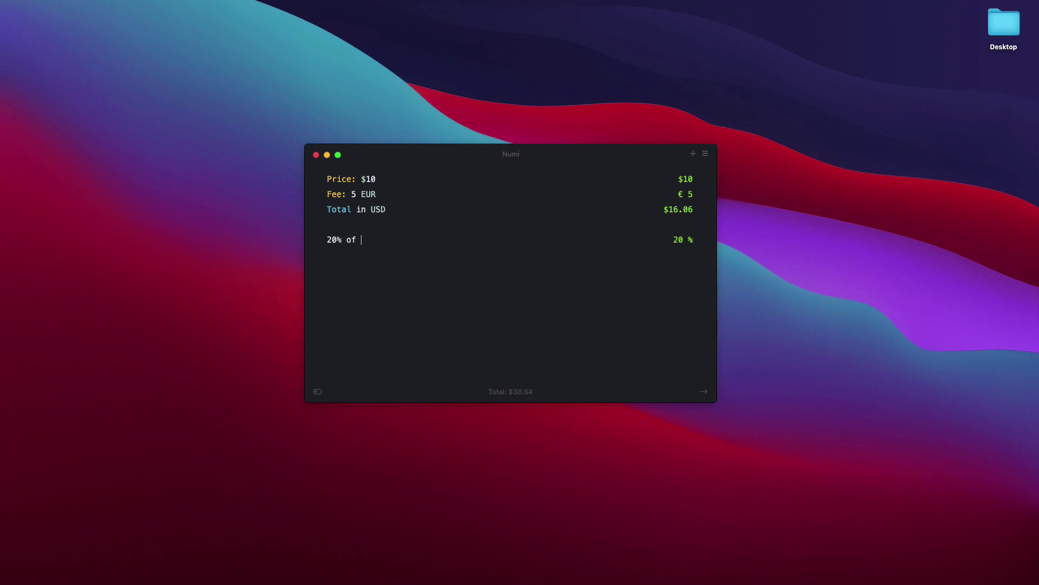
type(" 50cm in inches")
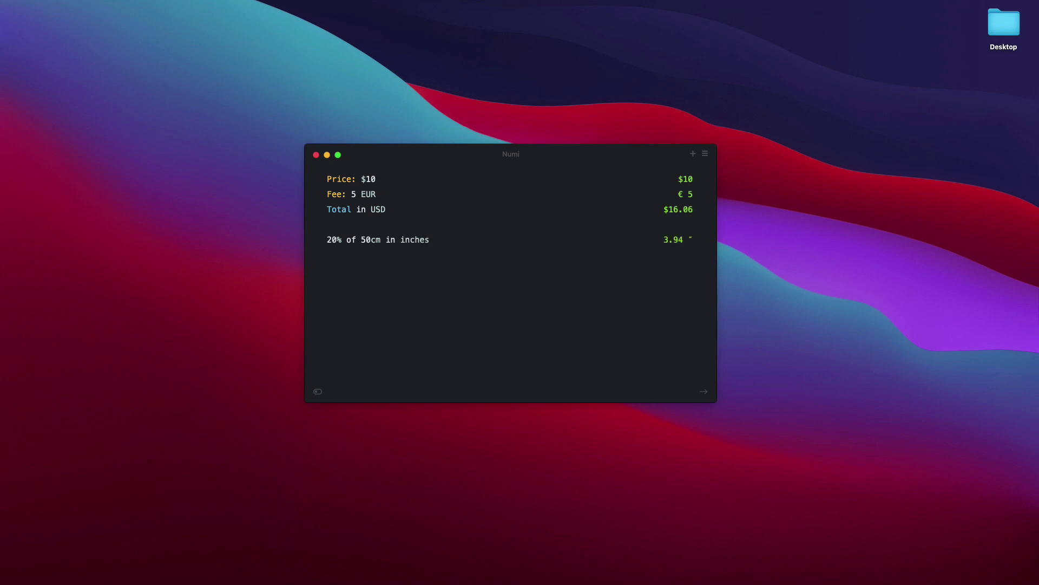
key("BackSpace")
key("BackSpace")
key("BackSpace")
key("BackSpace")
key("BackSpace")
key("BackSpace")
type("feet")
key("Return")
type("186cm in ft")
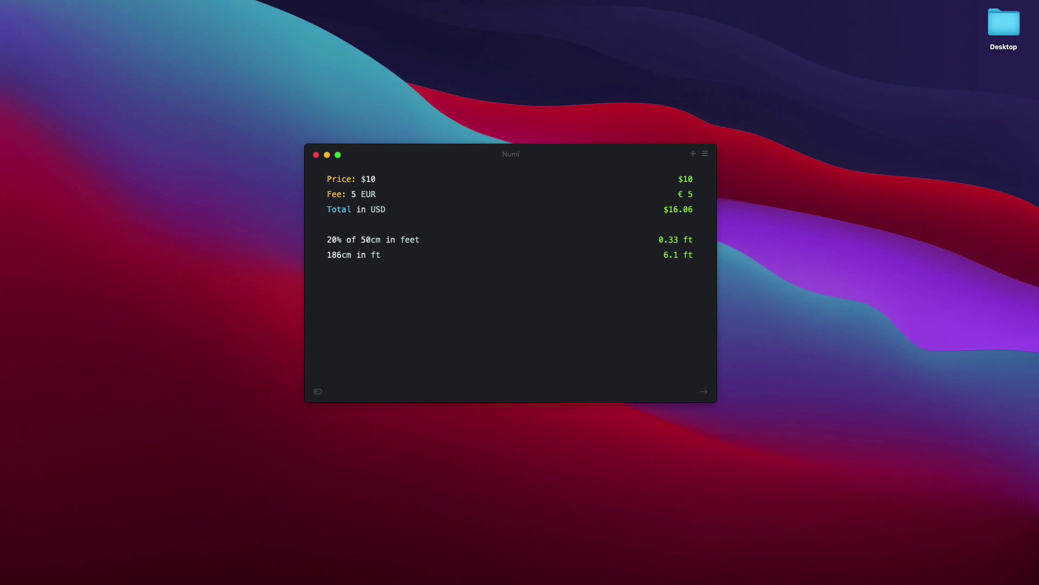
Step: Open Numi Preferences with Cmd+comma
key("super+comma")
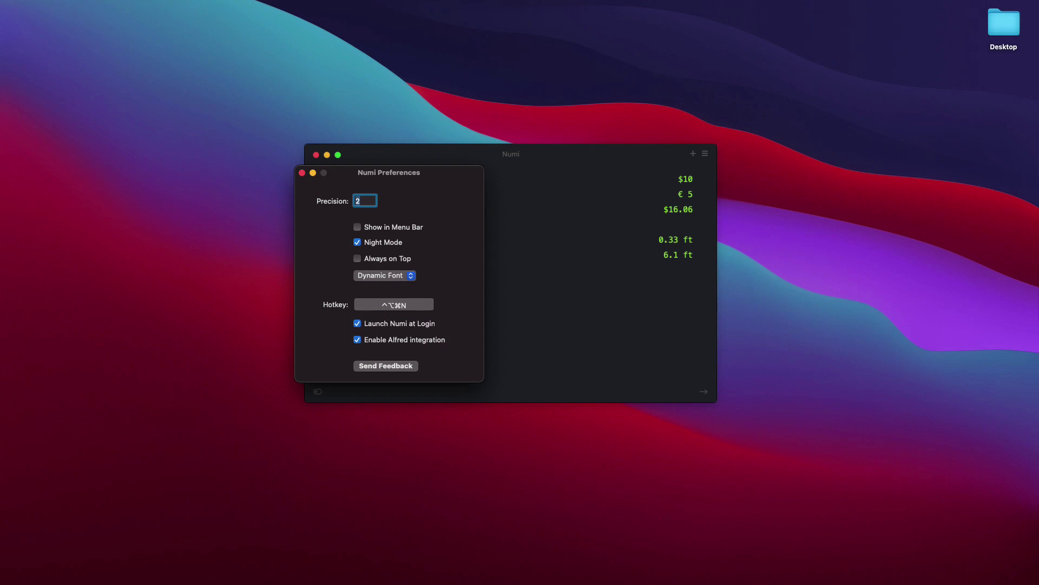
Step: Query 'n 174eur to gbp' in Alfred for £151.23, then close Alfred and Preferences
key("alt+space")
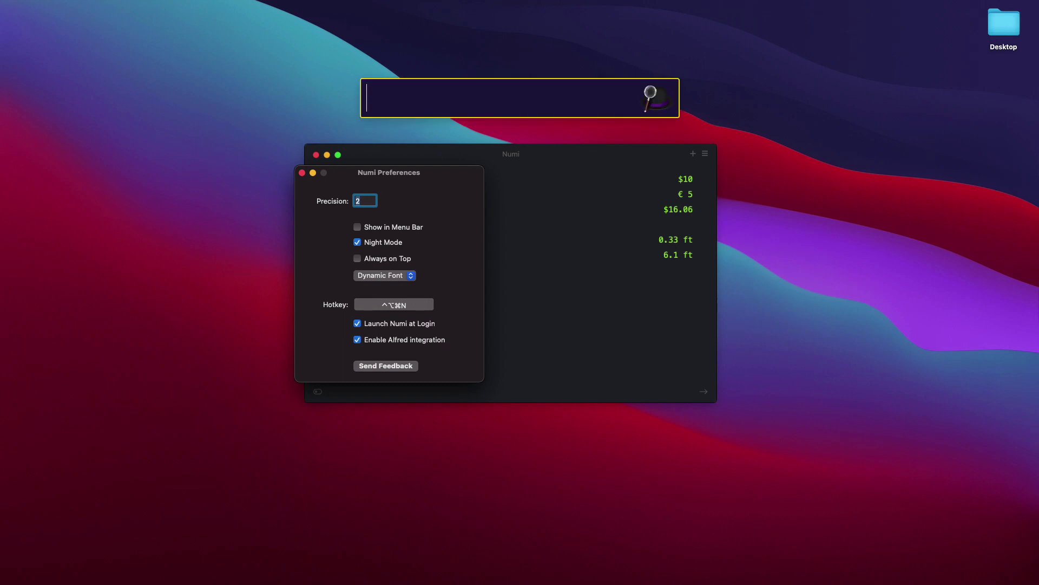
type("n 1eru")
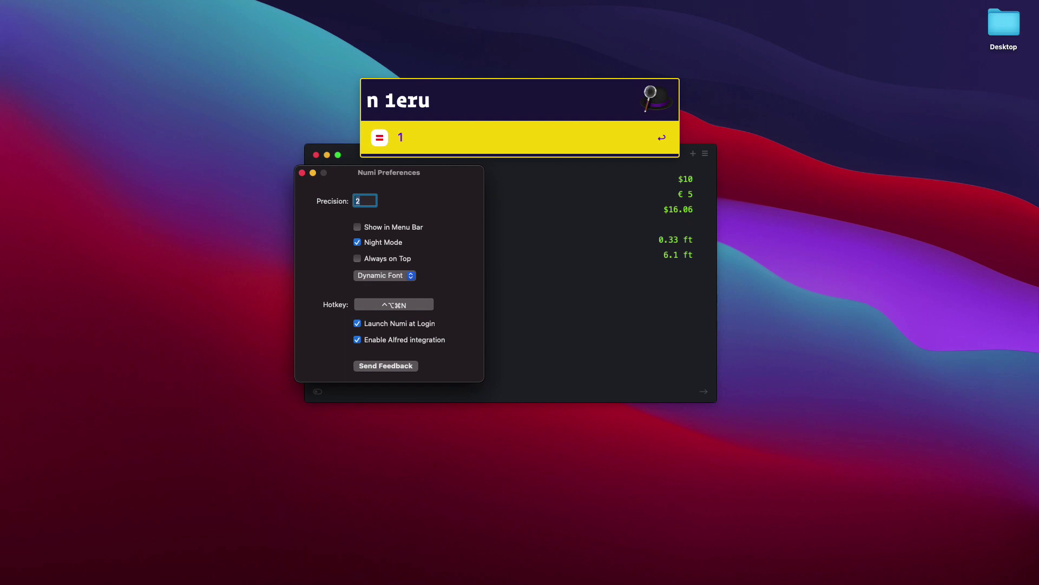
key("BackSpace")
key("BackSpace")
type("ur to gbp")
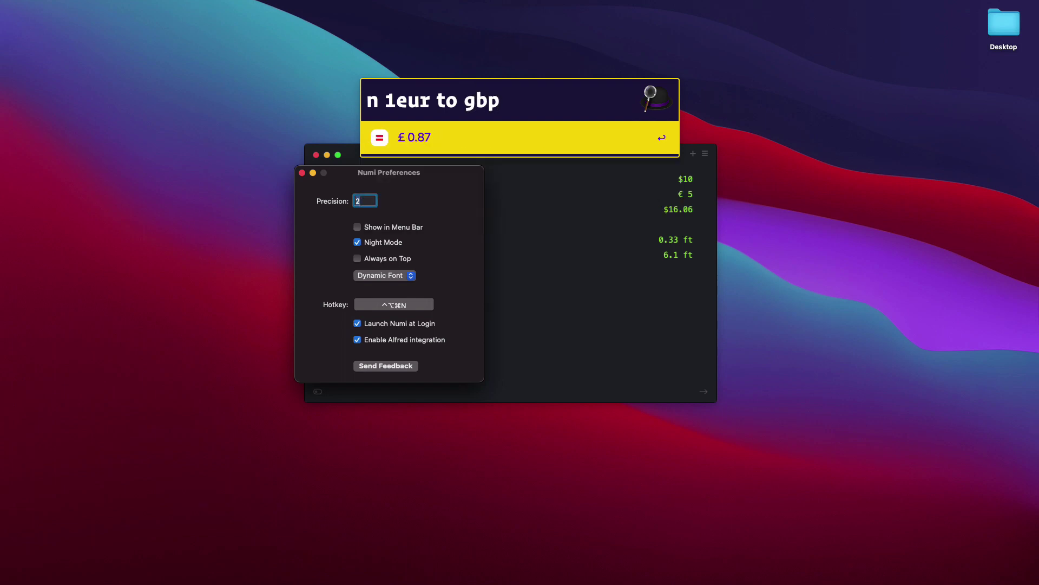
key("Left")
key("Left")
key("Left")
key("Left")
key("Left")
key("Left")
key("Left")
key("Left")
key("Left")
key("Left")
type("74")
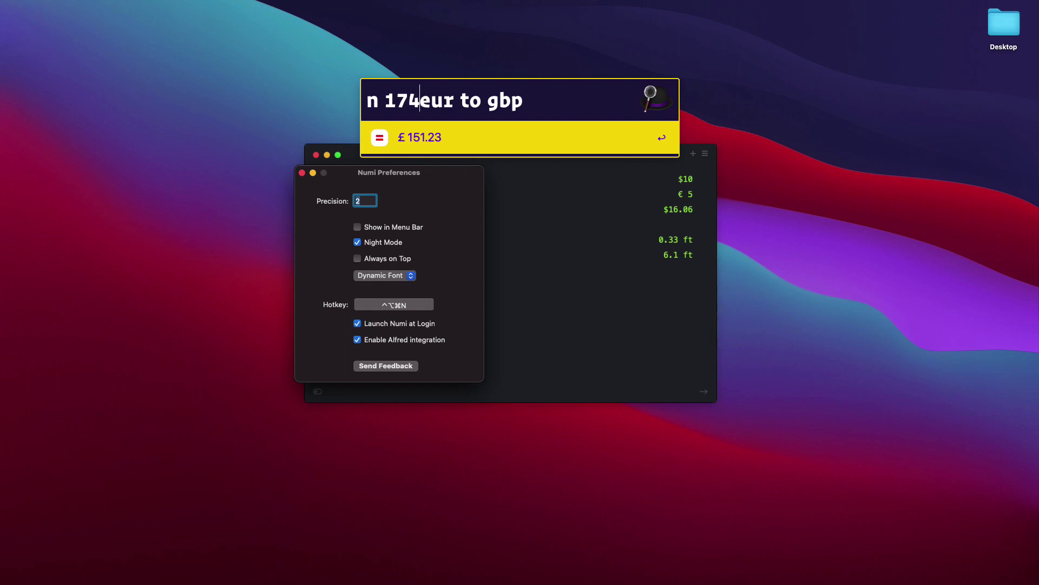
key("Escape")
key("super+w")
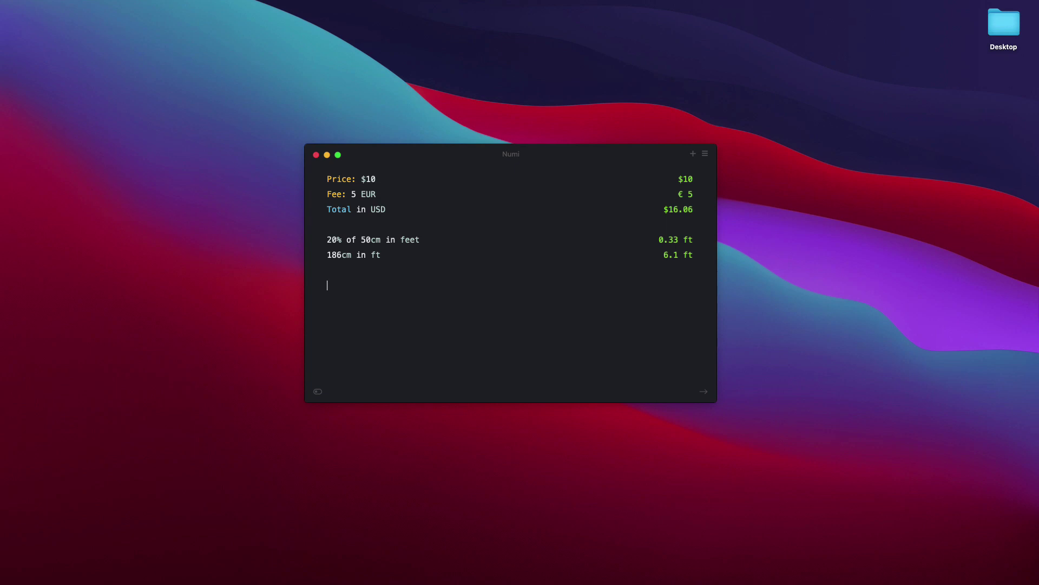
Step: List 100, 549, 273 and 980 on separate lines, followed by a 'sum' line (1,902)
type("100 ")
type("549")
key("Return")
type("273")
key("Return")
type("980 ")
type("sum")
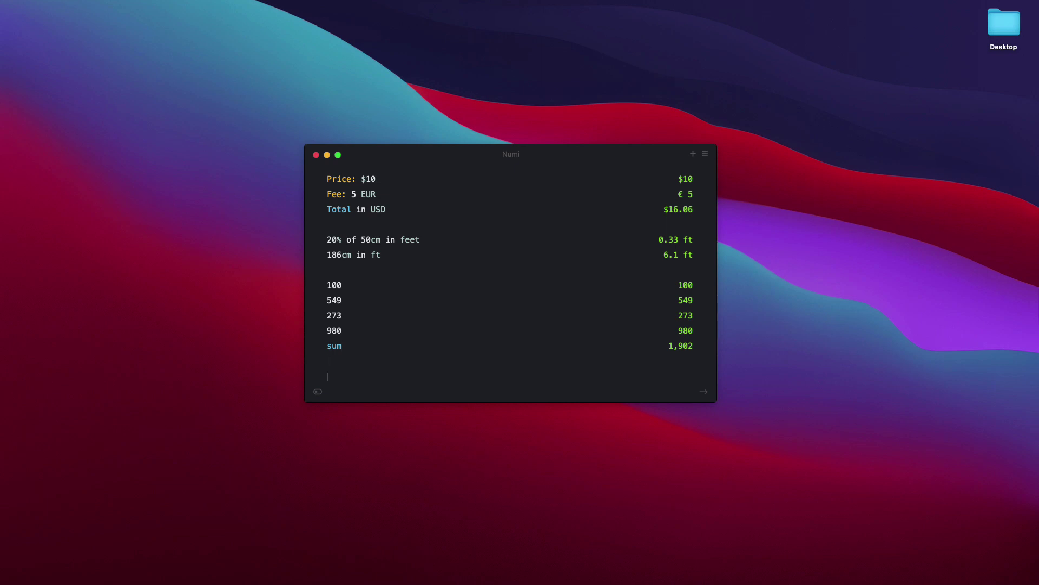
Step: Below two blank lines, type a $50K salary line and a 'month/30' line
key("Return")
key("Return")
key("Return")
key("Return")
key("Return")
key("Return")
key("Return")
key("Return")
key("Return")
key("Return")
key("Return")
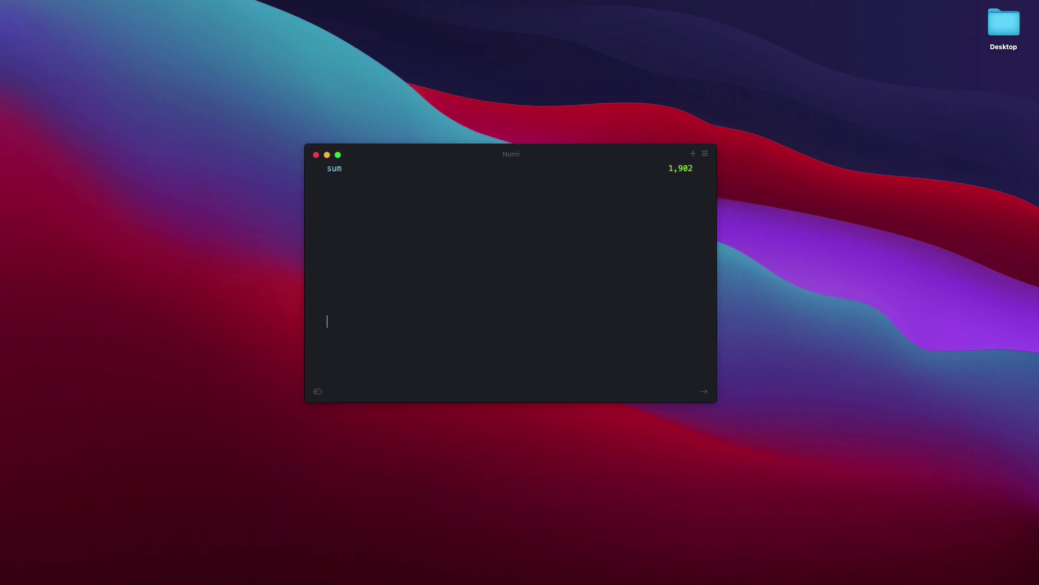
key("Return")
type("salary: $50K p")
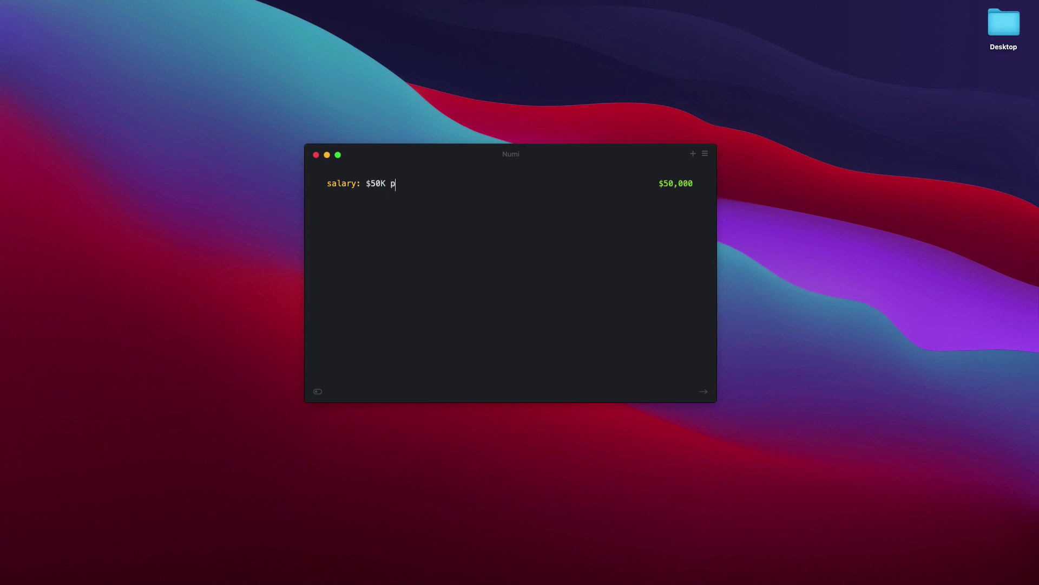
key("BackSpace")
type("month/30")
Step: Relabel the lines as 'month = $50K' and 'daily = month/30' ($1,666.67), then select $50K
key("super+Left")
type("daily")
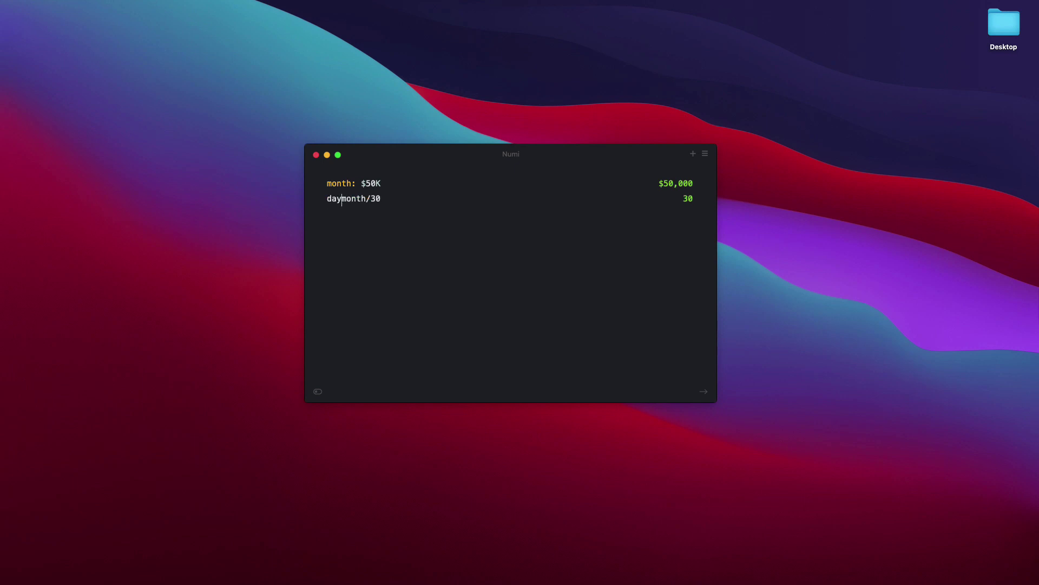
type(":")
key("Up")
key("BackSpace")
key("BackSpace")
type("=")
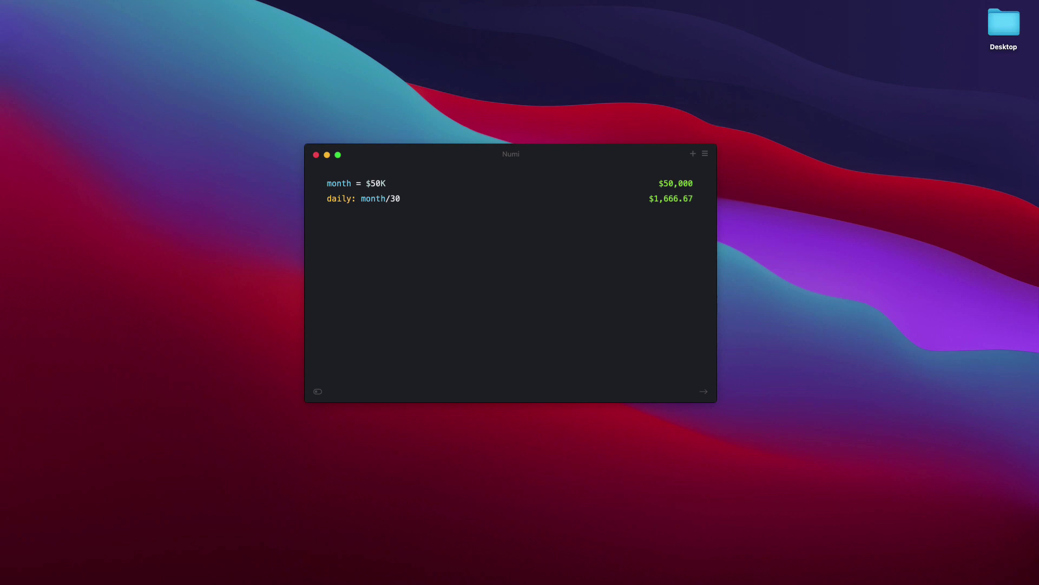
key("Down")
key("BackSpace")
type("=")
left_click_drag(365, 184, 389, 186)
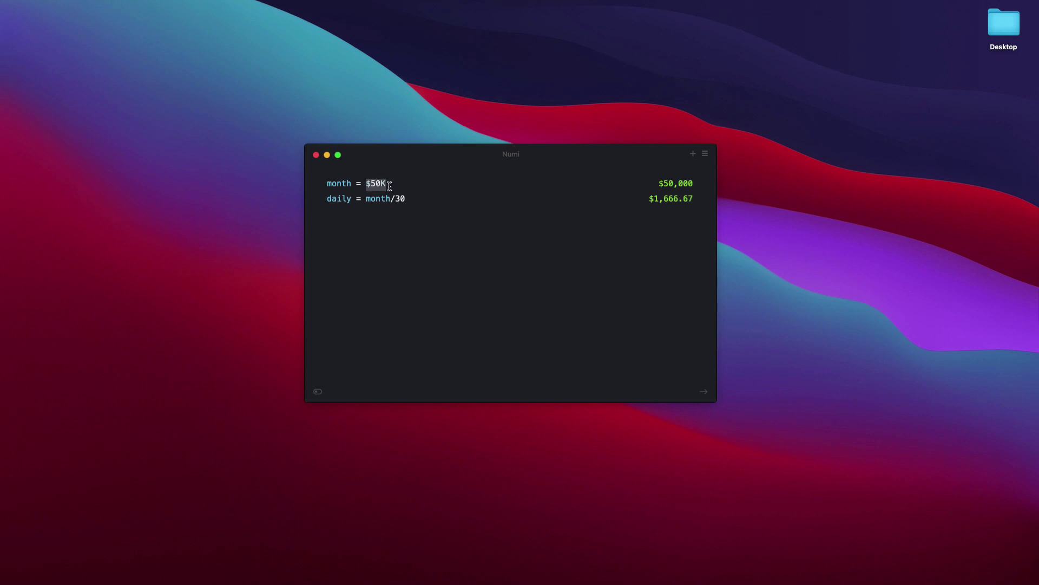